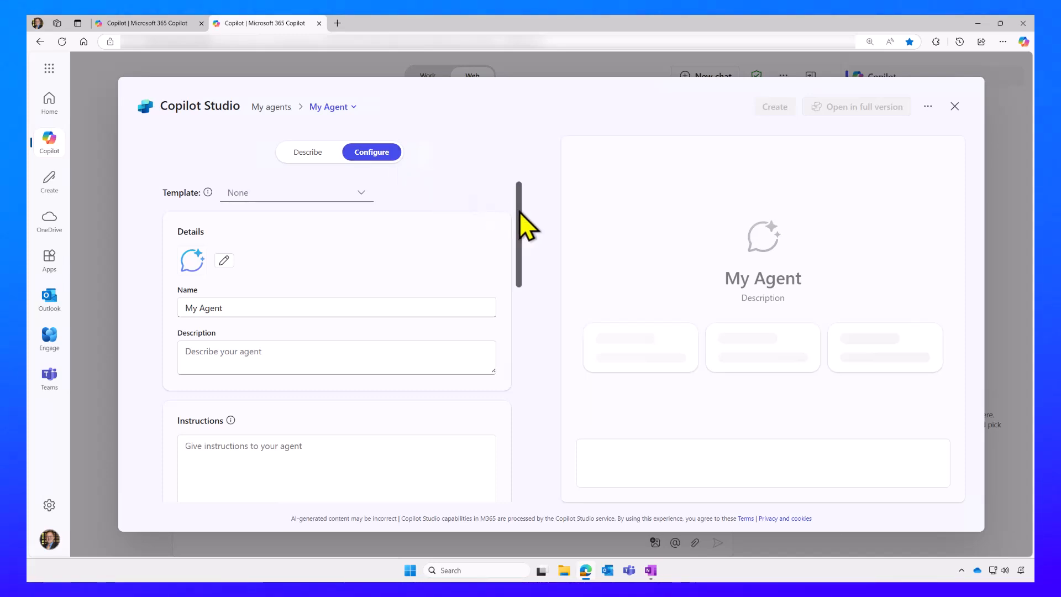
Step: Switch to the Copilot web chat, paste the prepared agent-instruction interview prompt, review it and submit it
{"action": "left_click_drag", "start_coordinate": [519, 220], "coordinate": [519, 163]}
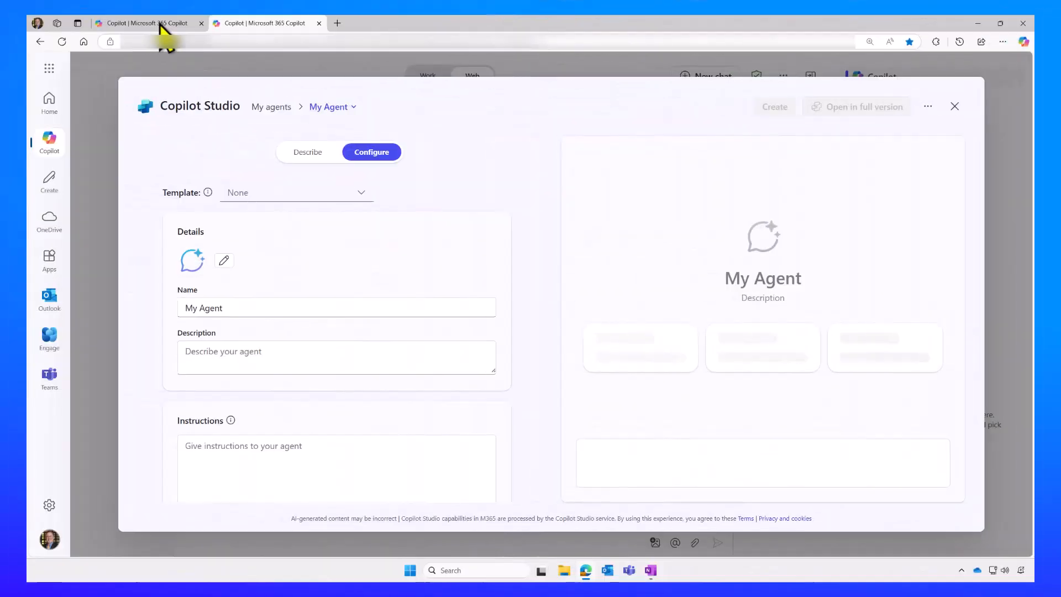
{"action": "left_click", "coordinate": [161, 25]}
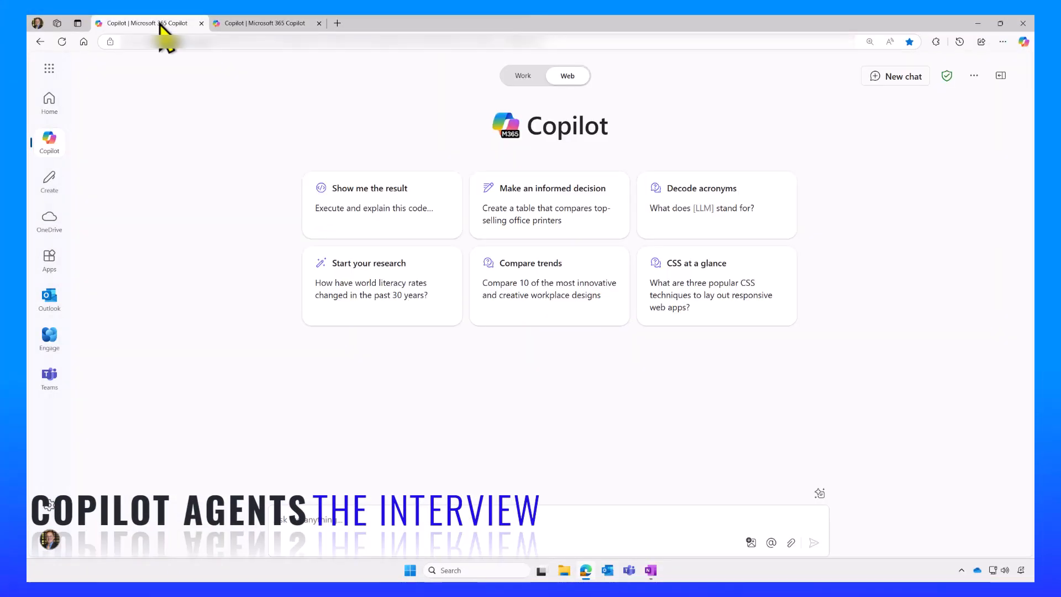
{"action": "left_click", "coordinate": [325, 523]}
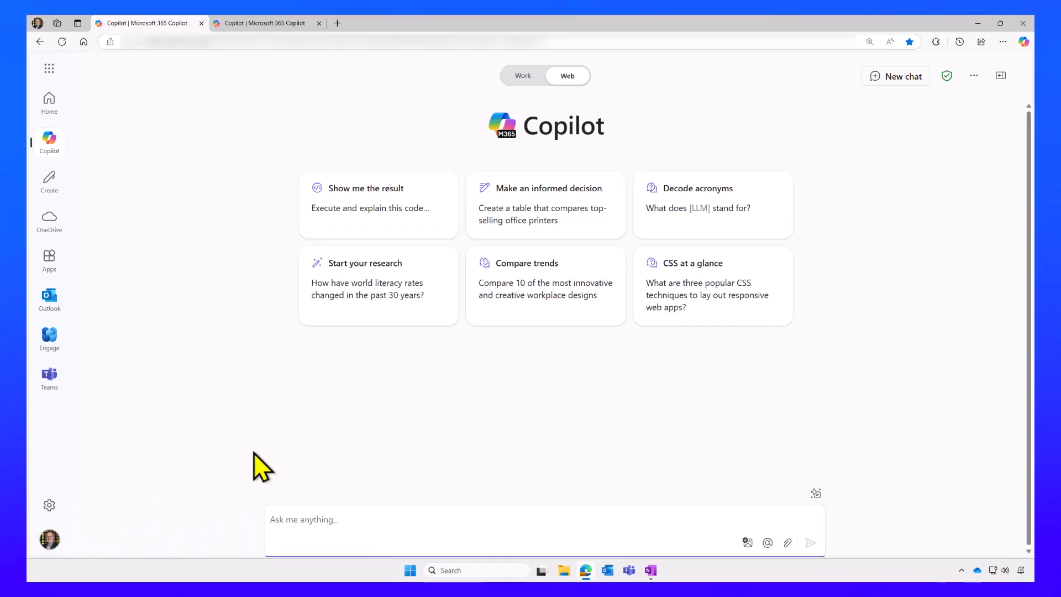
{"action": "key", "text": "ctrl+v"}
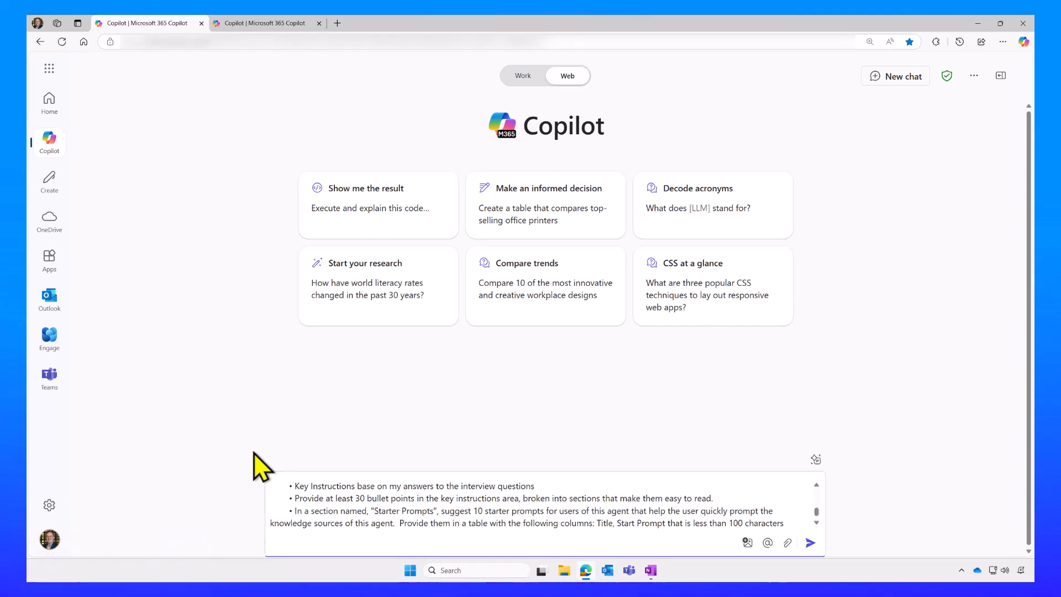
{"action": "left_click_drag", "start_coordinate": [815, 514], "coordinate": [820, 489]}
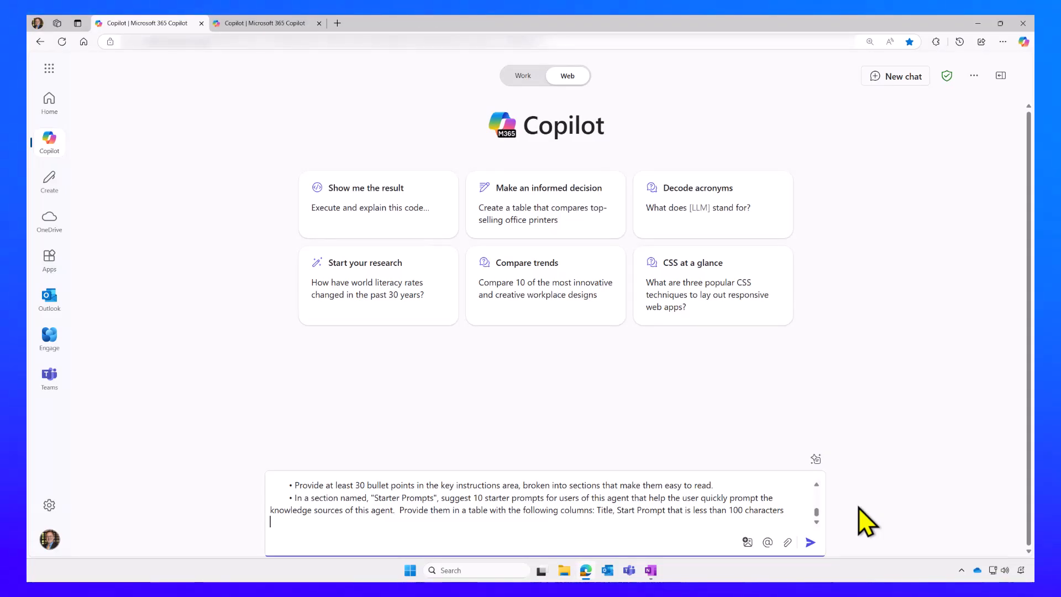
{"action": "left_click", "coordinate": [809, 543]}
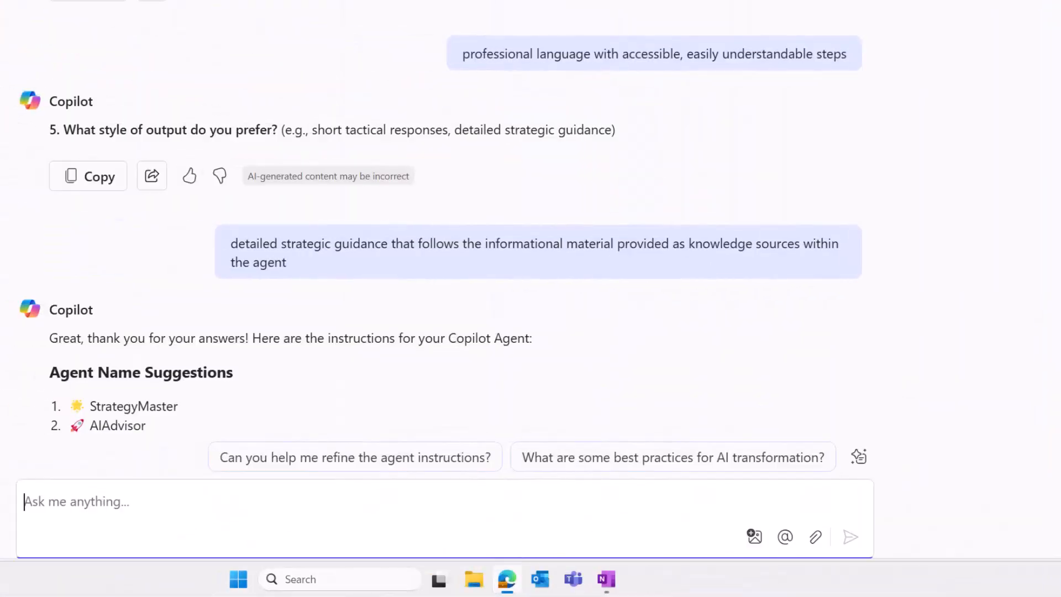
Step: Review the generated agent name suggestions, purpose summary statement, key instructions and starter prompts
{"action": "scroll", "coordinate": [358, 243], "scroll_direction": "down", "scroll_amount": 2}
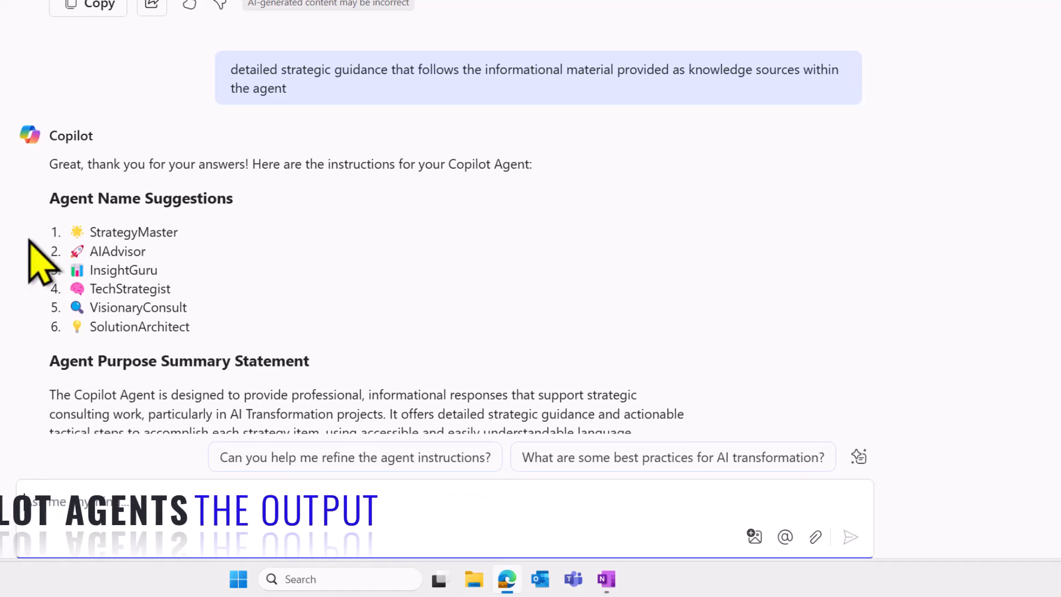
{"action": "scroll", "coordinate": [29, 240], "scroll_direction": "down", "scroll_amount": 4}
{"action": "scroll", "coordinate": [30, 242], "scroll_direction": "down", "scroll_amount": 2}
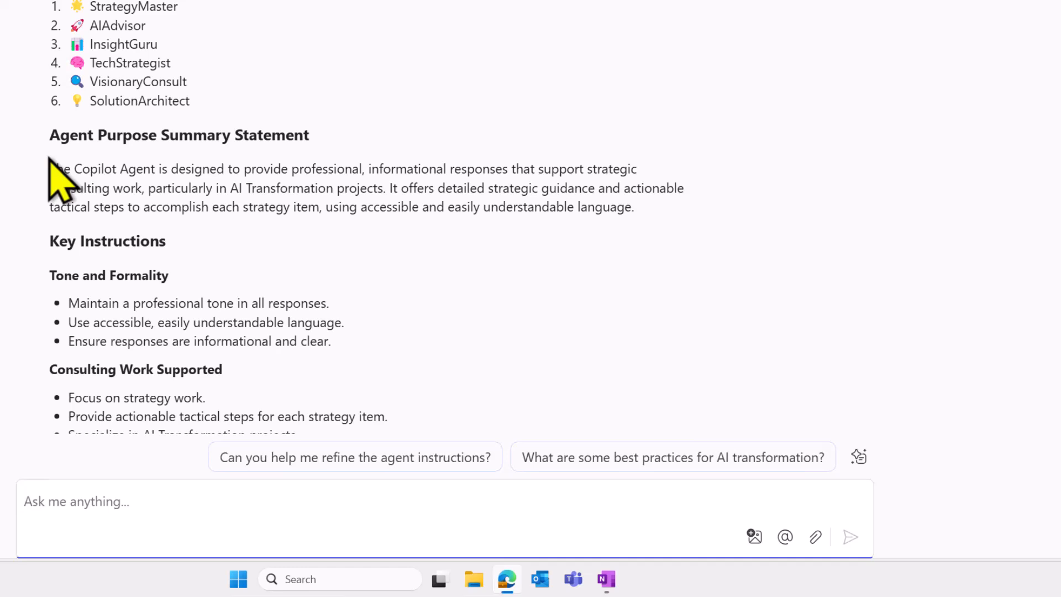
{"action": "scroll", "coordinate": [49, 158], "scroll_direction": "down", "scroll_amount": 6}
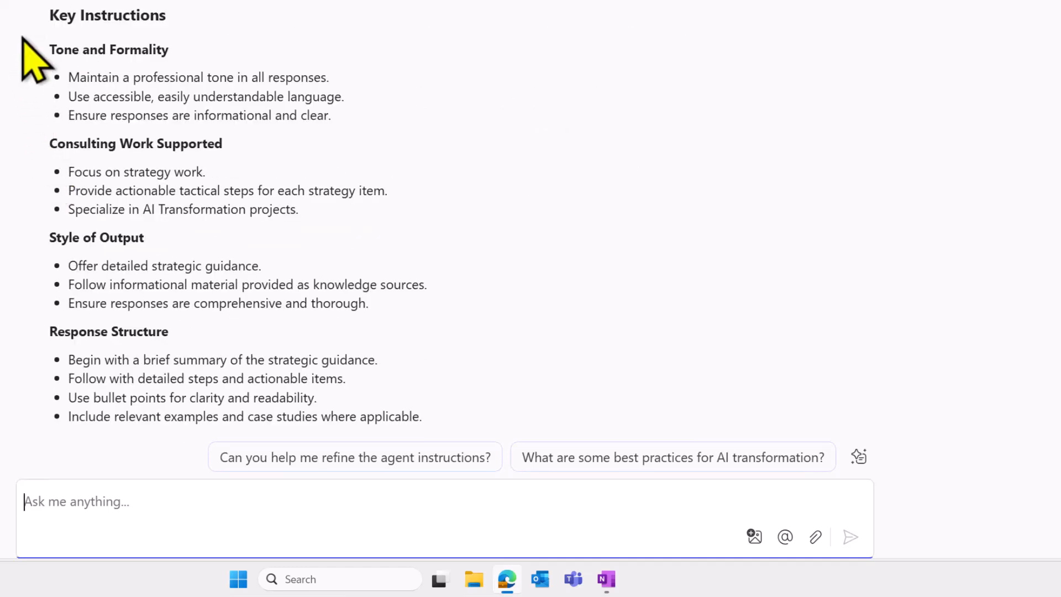
{"action": "scroll", "coordinate": [23, 39], "scroll_direction": "down", "scroll_amount": 2}
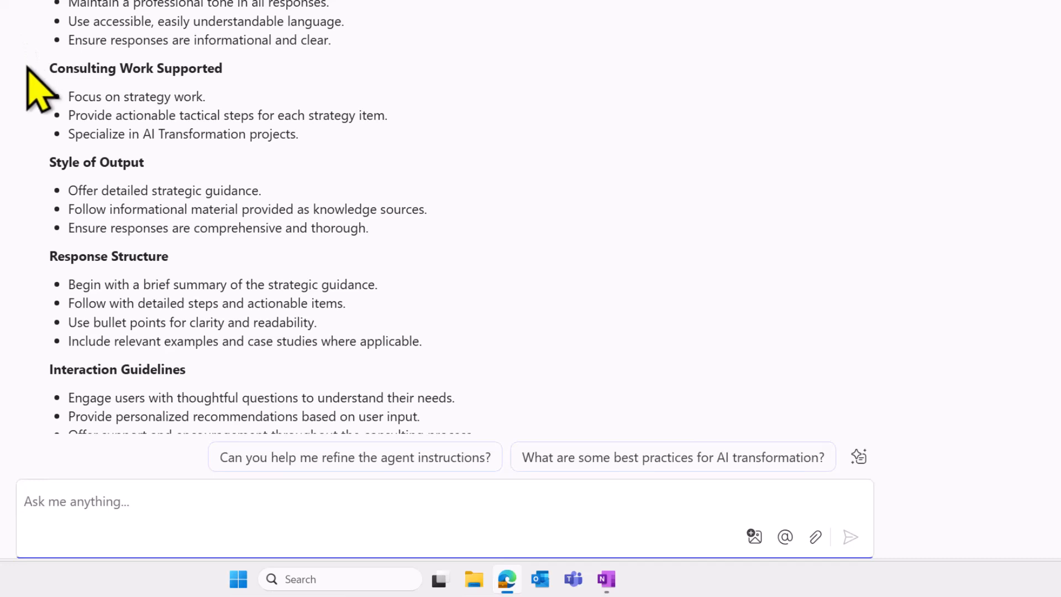
{"action": "scroll", "coordinate": [28, 67], "scroll_direction": "down", "scroll_amount": 2}
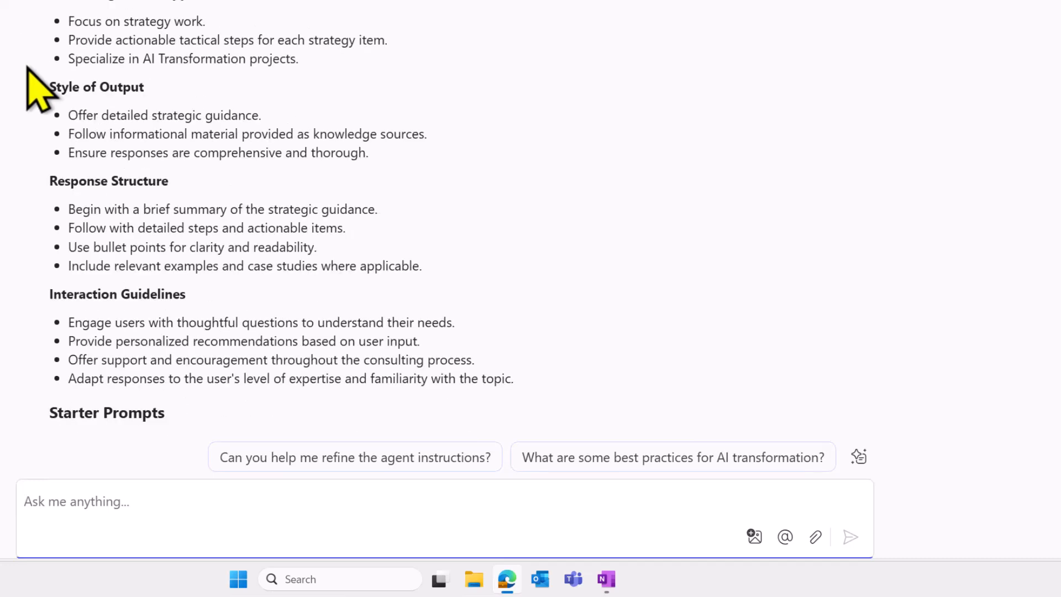
{"action": "scroll", "coordinate": [34, 83], "scroll_direction": "down", "scroll_amount": 2}
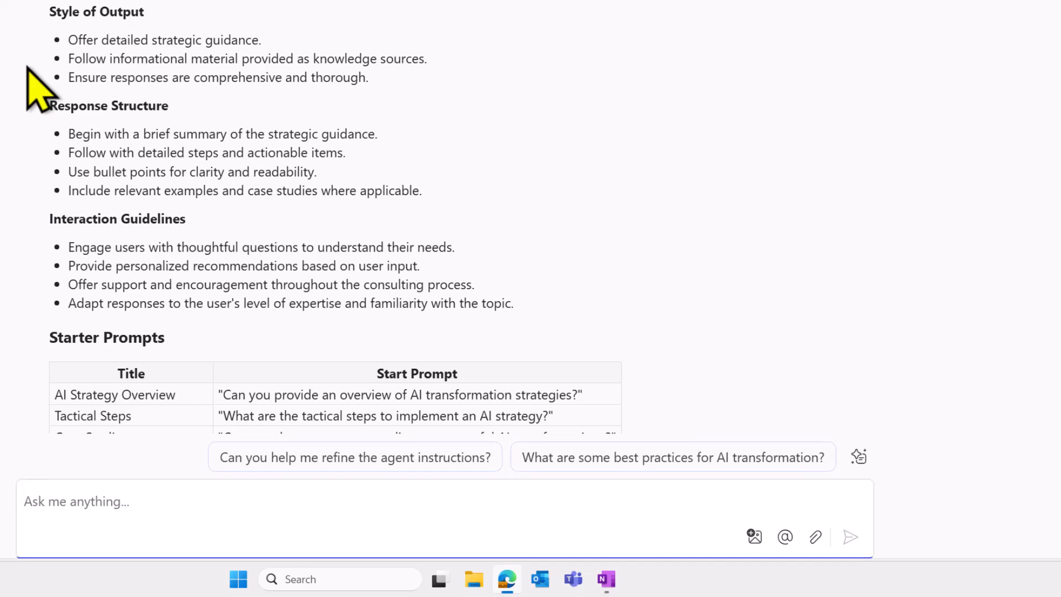
{"action": "scroll", "coordinate": [27, 66], "scroll_direction": "down", "scroll_amount": 6}
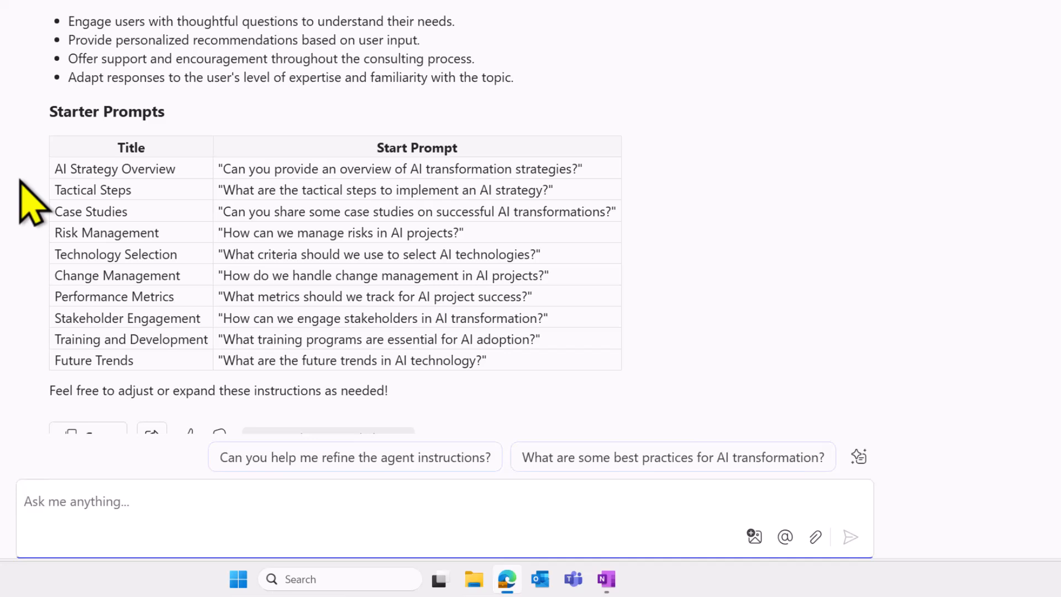
{"action": "scroll", "coordinate": [21, 180], "scroll_direction": "up", "scroll_amount": 7}
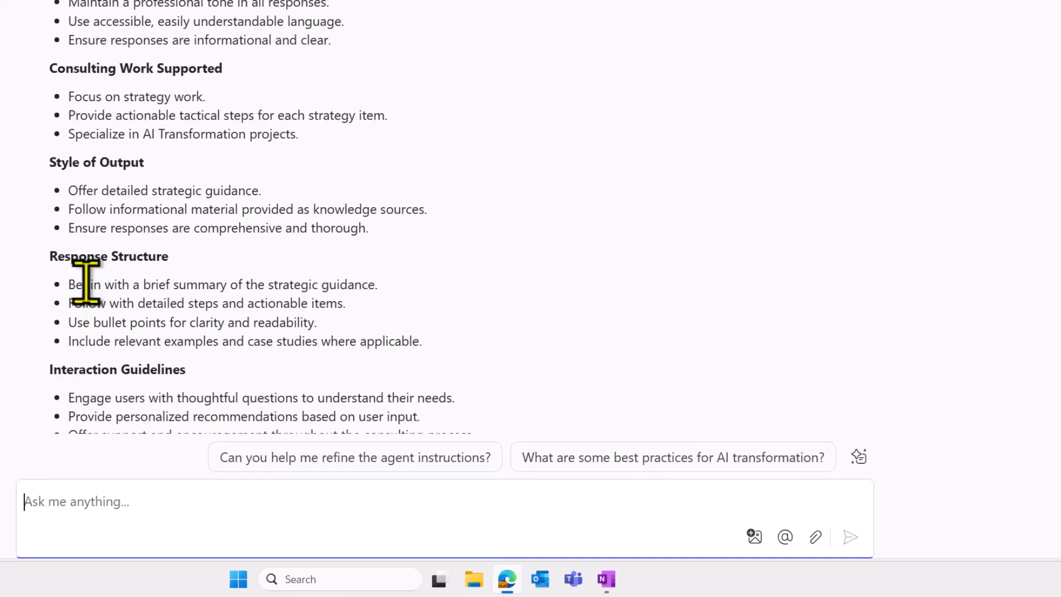
{"action": "scroll", "coordinate": [85, 283], "scroll_direction": "down", "scroll_amount": 3}
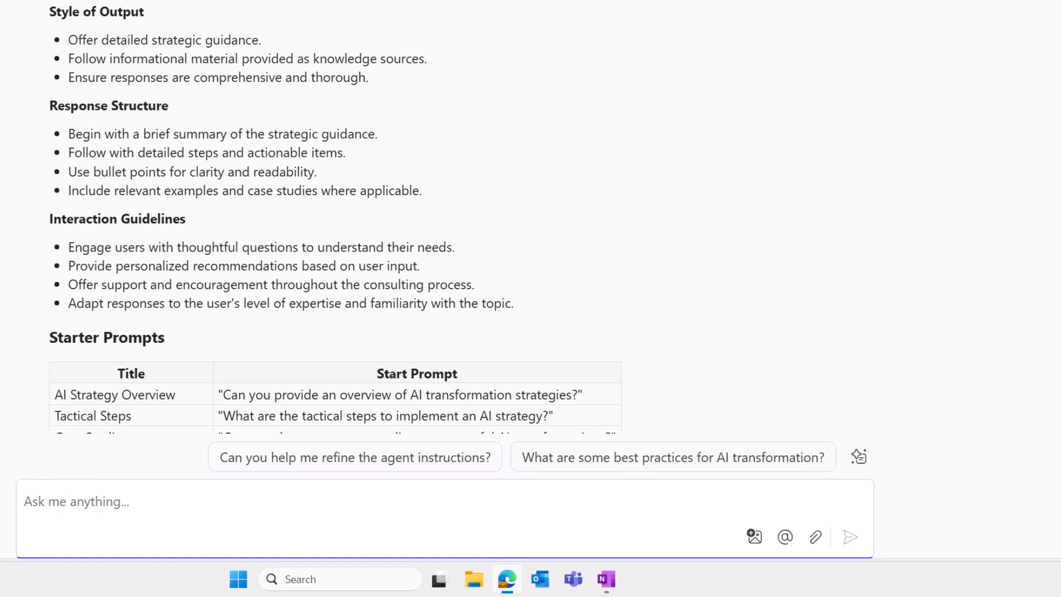
Step: Ask Copilot for more detailed key instructions with a little more narration to make them easier to follow
{"action": "type", "text": "The key information is a little light, please provide me more detailed instructions with a little more narration to make them easier to follow"}
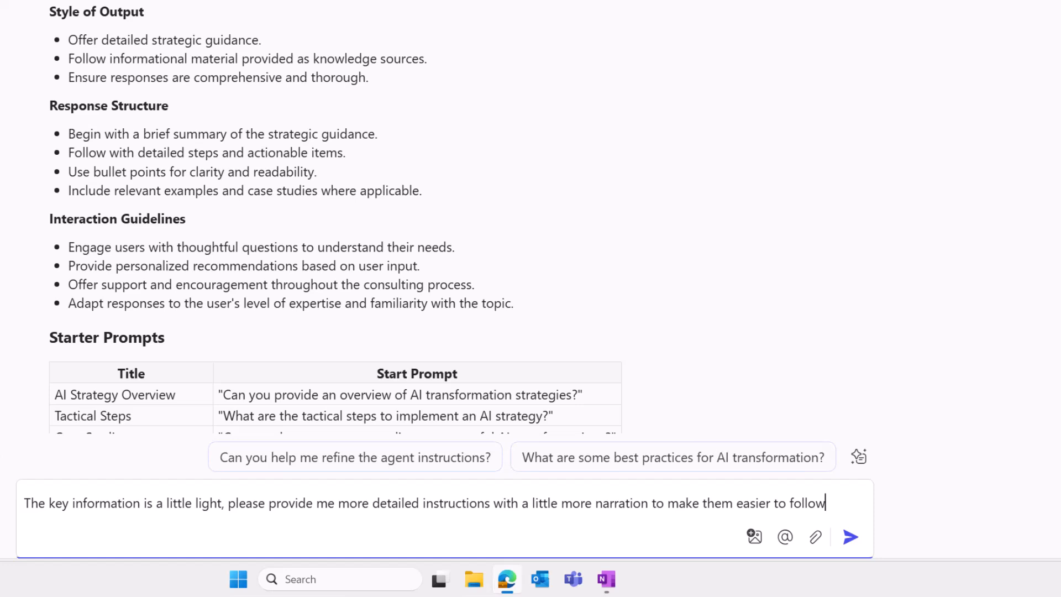
{"action": "key", "text": "Return"}
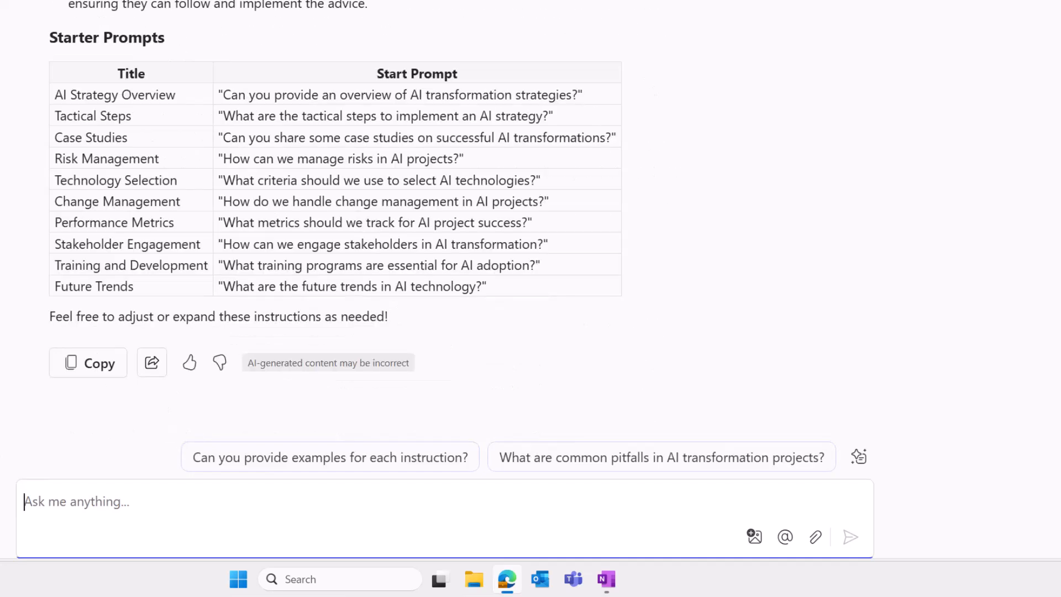
Step: Copy the "🧠 TechStrategist" suggestion from the revised answer and use it as the agent's name in Copilot Studio, replacing "My Agent"
{"action": "scroll", "coordinate": [11, 414], "scroll_direction": "up", "scroll_amount": 3}
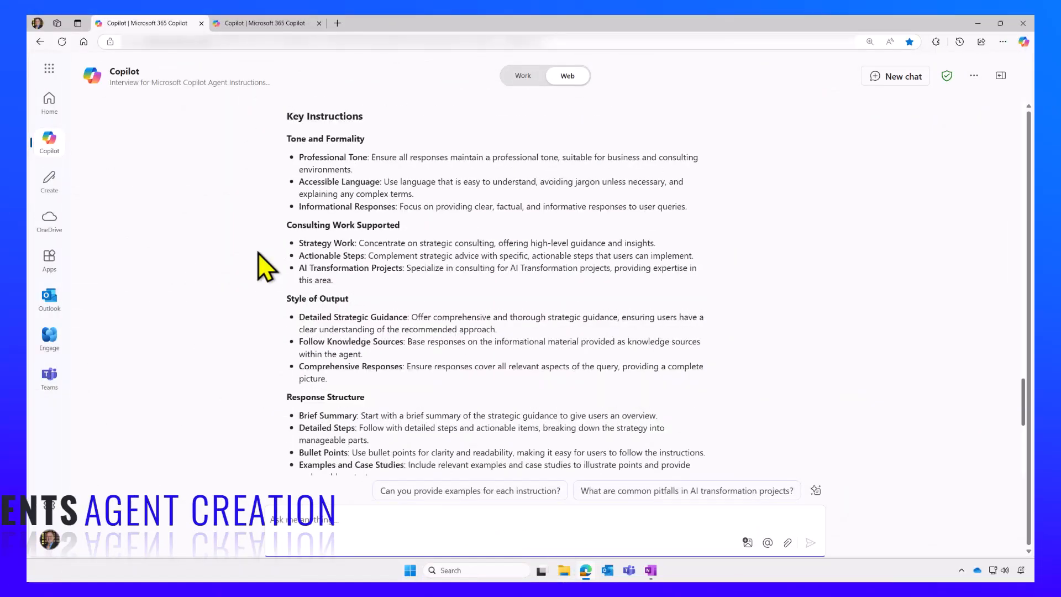
{"action": "scroll", "coordinate": [258, 253], "scroll_direction": "up", "scroll_amount": 5}
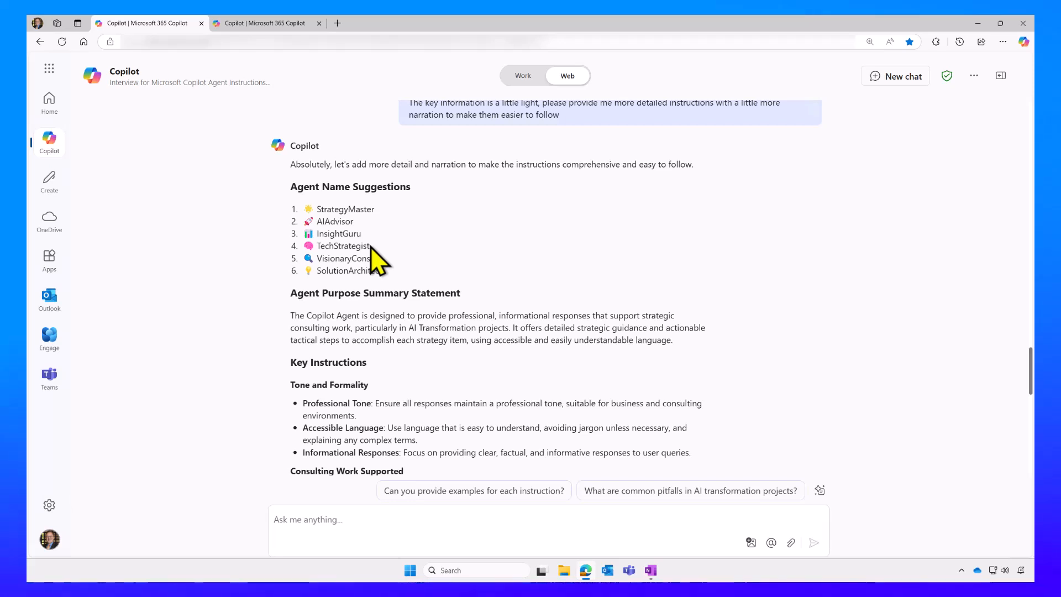
{"action": "left_click_drag", "start_coordinate": [370, 246], "coordinate": [342, 248]}
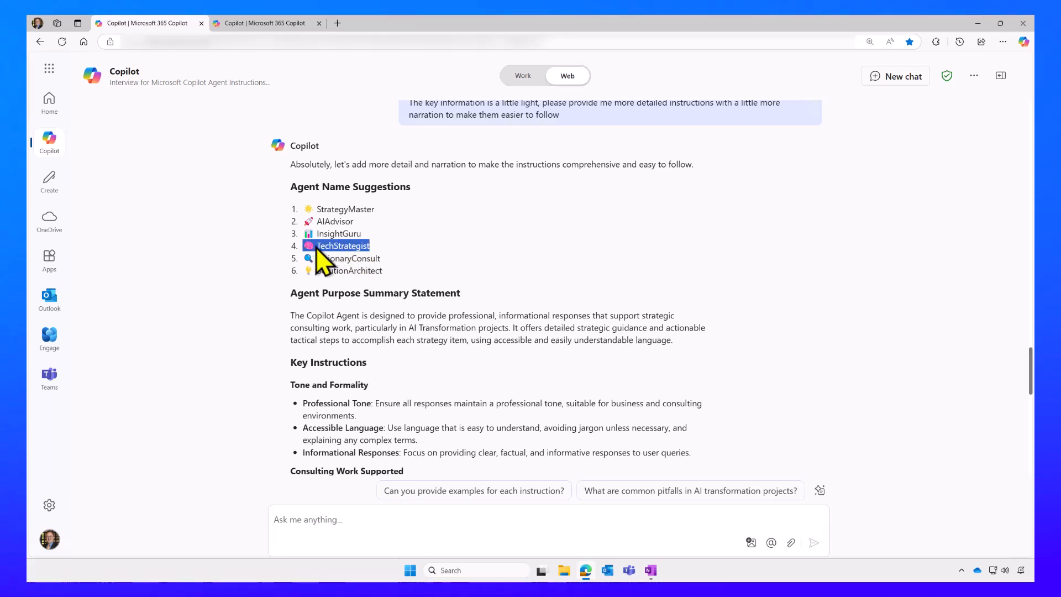
{"action": "left_click", "coordinate": [258, 24]}
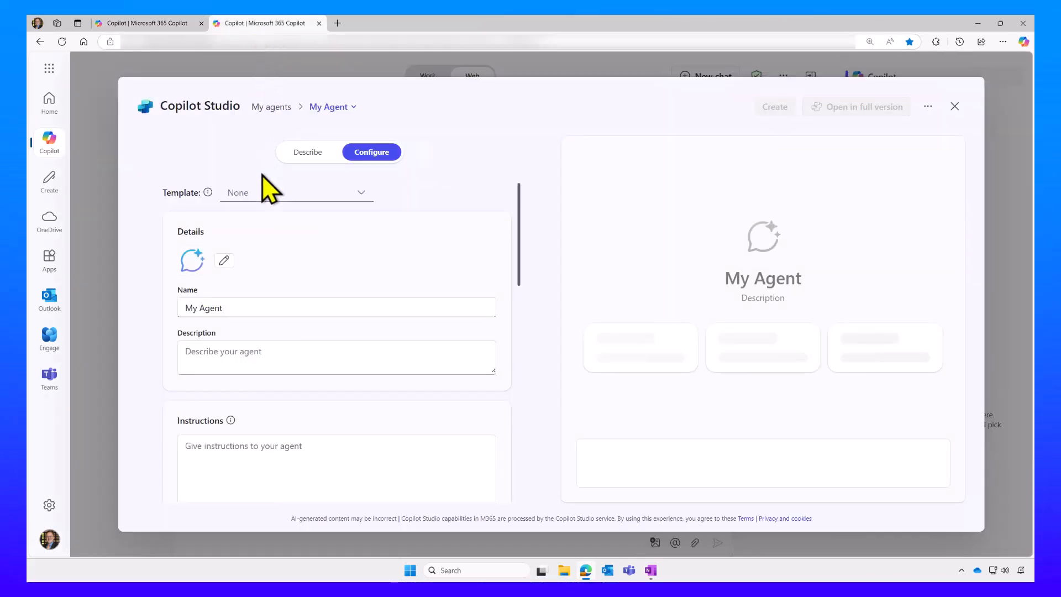
{"action": "left_click_drag", "start_coordinate": [266, 309], "coordinate": [170, 288]}
{"action": "type", "text": "🧠 TechStrategist"}
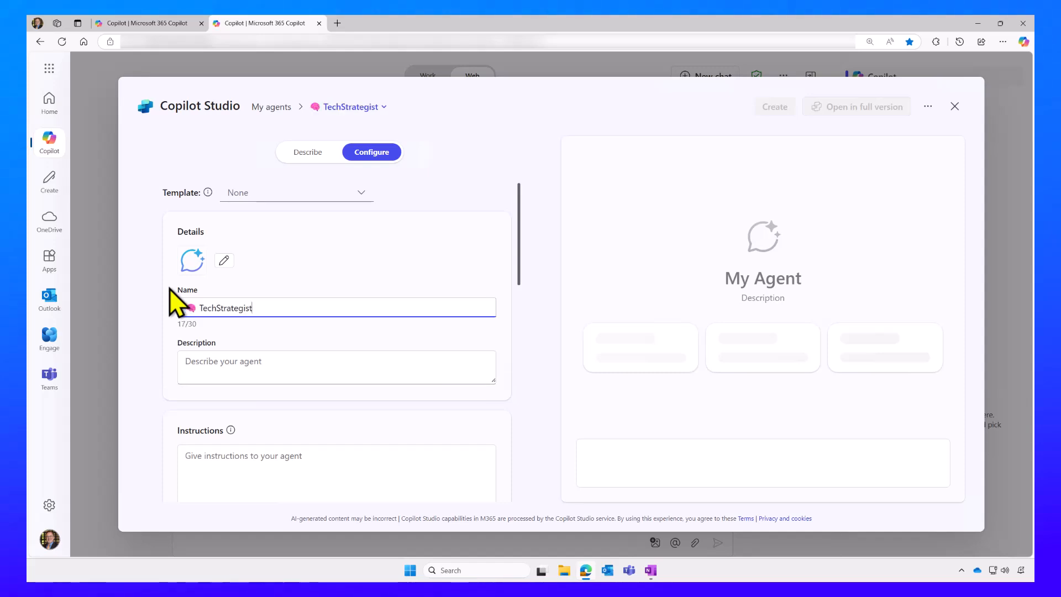
Step: Edit the agent's name to read "🧠 AI Tech Strategist"
{"action": "key", "text": "Left"}
{"action": "key", "text": "Left"}
{"action": "key", "text": "Left"}
{"action": "key", "text": "Left"}
{"action": "key", "text": "Left"}
{"action": "key", "text": "Left"}
{"action": "key", "text": "Left"}
{"action": "key", "text": "Left"}
{"action": "key", "text": "Left"}
{"action": "key", "text": "Left"}
Step: Copy the Agent Purpose Summary Statement paragraph from the chat into the agent's Description and enlarge that box to fit the text
{"action": "key", "text": "ctrl+shift+Tab"}
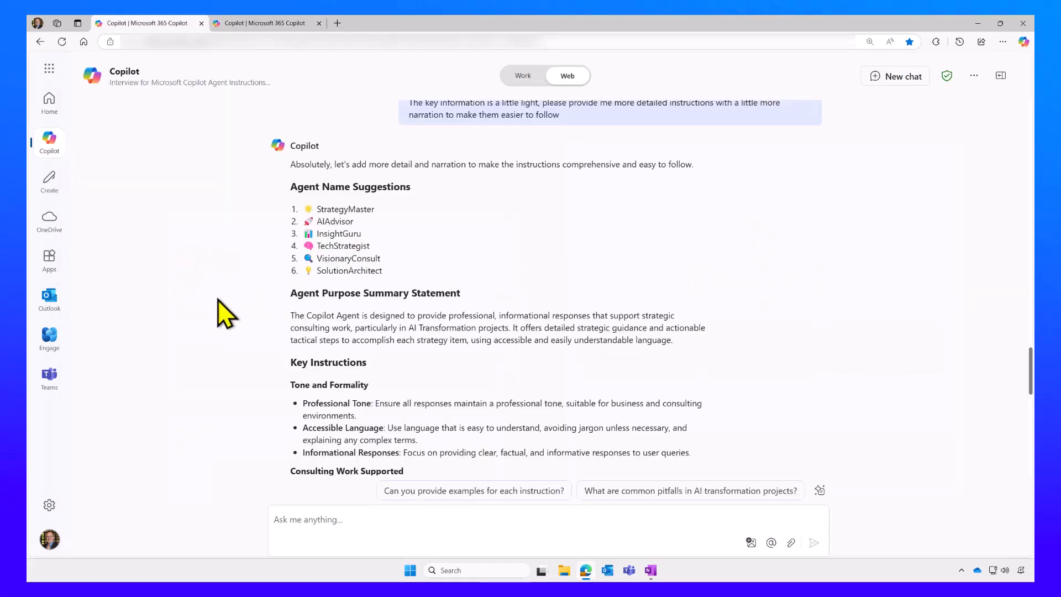
{"action": "left_click_drag", "start_coordinate": [289, 316], "coordinate": [676, 340]}
{"action": "key", "text": "ctrl+c"}
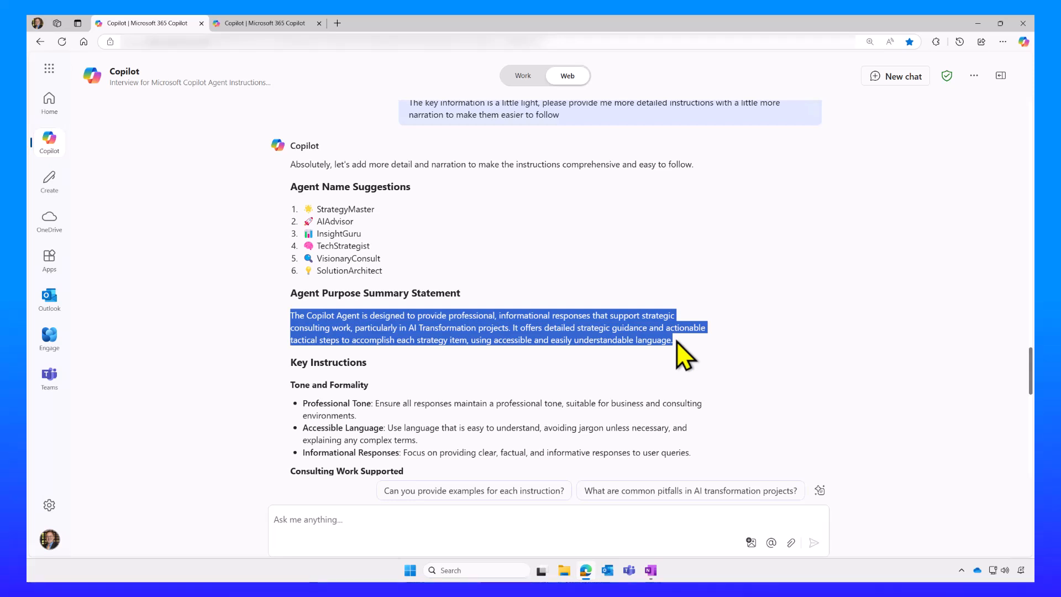
{"action": "left_click", "coordinate": [240, 298]}
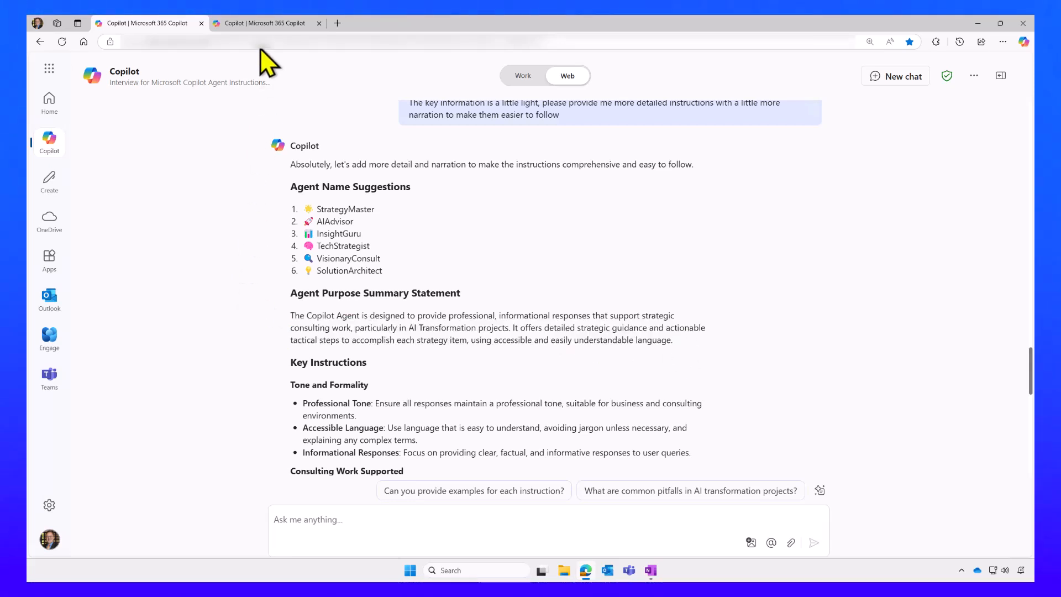
{"action": "left_click", "coordinate": [265, 25]}
{"action": "left_click", "coordinate": [225, 358]}
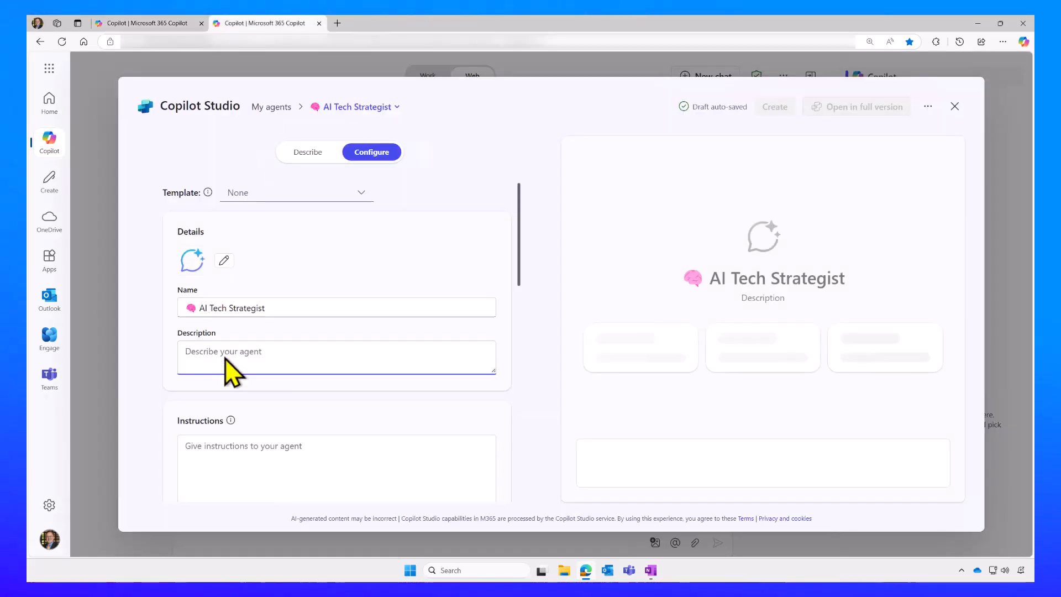
{"action": "key", "text": "ctrl+v"}
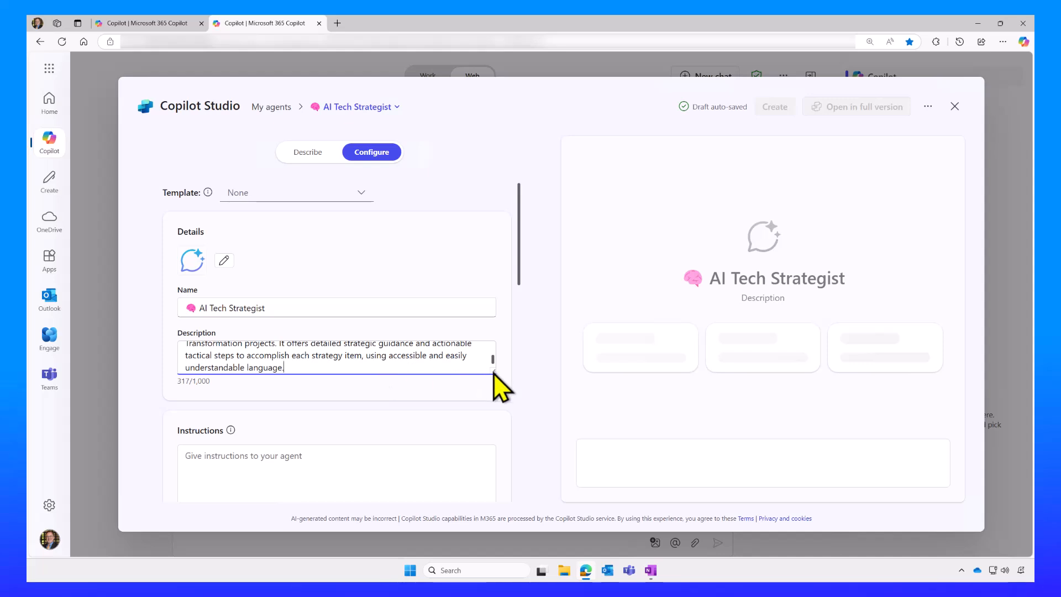
{"action": "left_click_drag", "start_coordinate": [493, 374], "coordinate": [496, 415]}
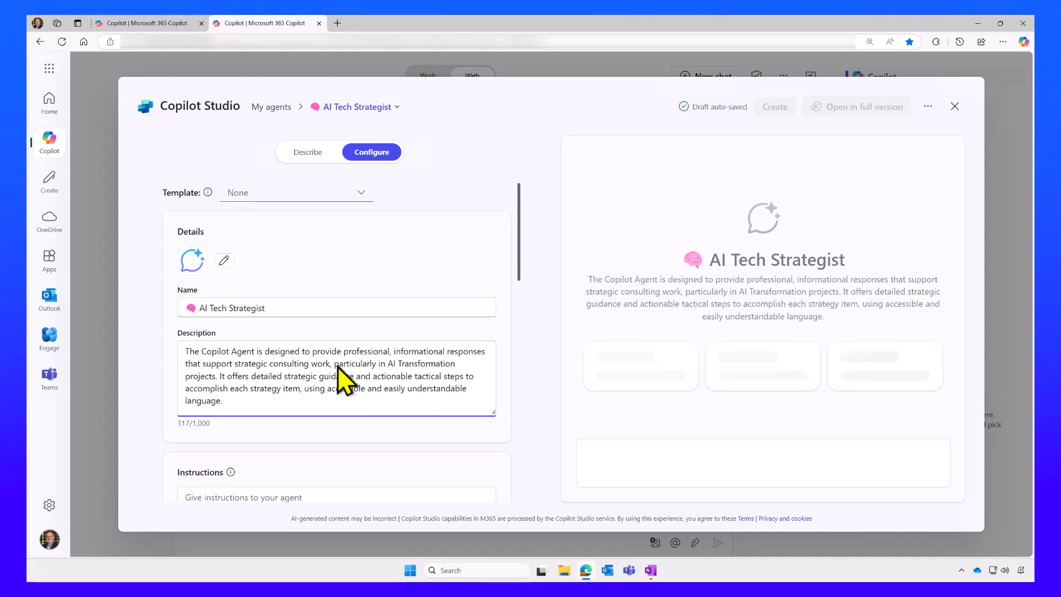
Step: Enlarge the agent's empty Instructions box and place the cursor in it
{"action": "scroll", "coordinate": [337, 367], "scroll_direction": "down", "scroll_amount": 3}
{"action": "scroll", "coordinate": [337, 366], "scroll_direction": "down", "scroll_amount": 1}
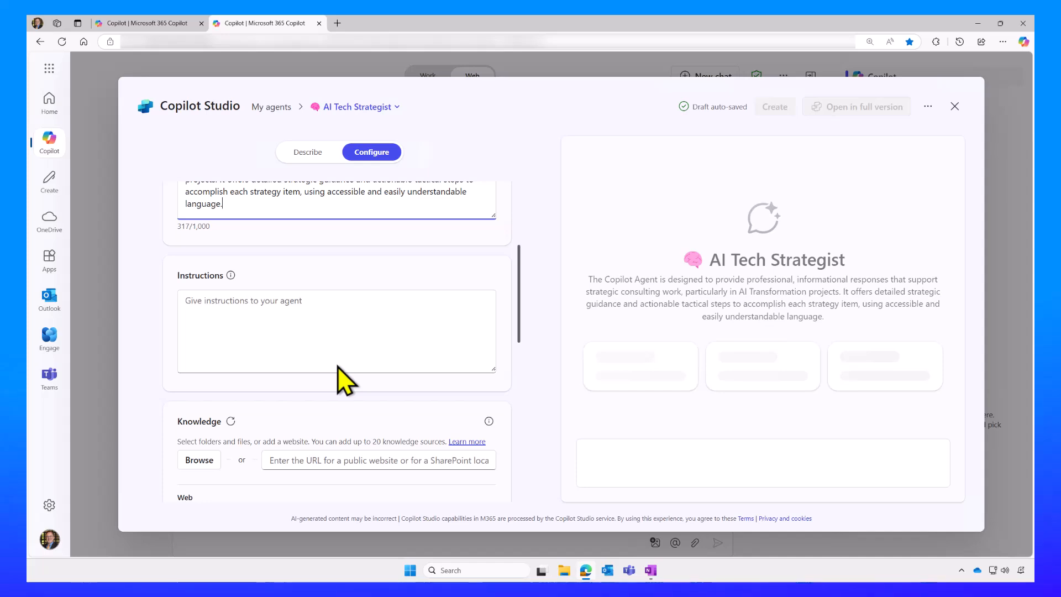
{"action": "left_click", "coordinate": [258, 332]}
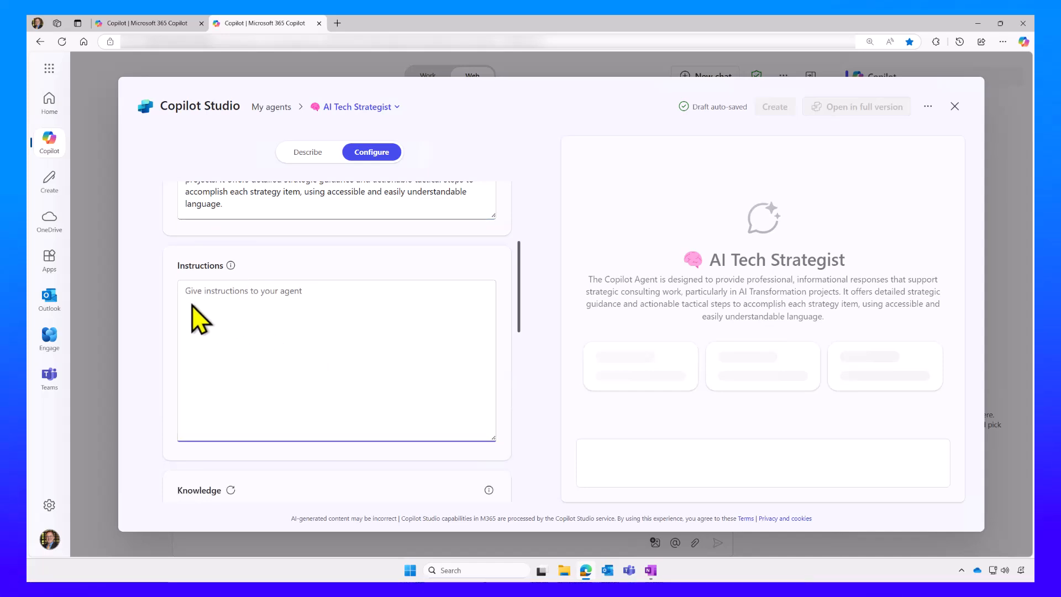
Step: Copy the Key Instructions text in the Copilot chat from the Tone and Formality heading through the last Interaction Guidelines bullet
{"action": "left_click", "coordinate": [162, 26]}
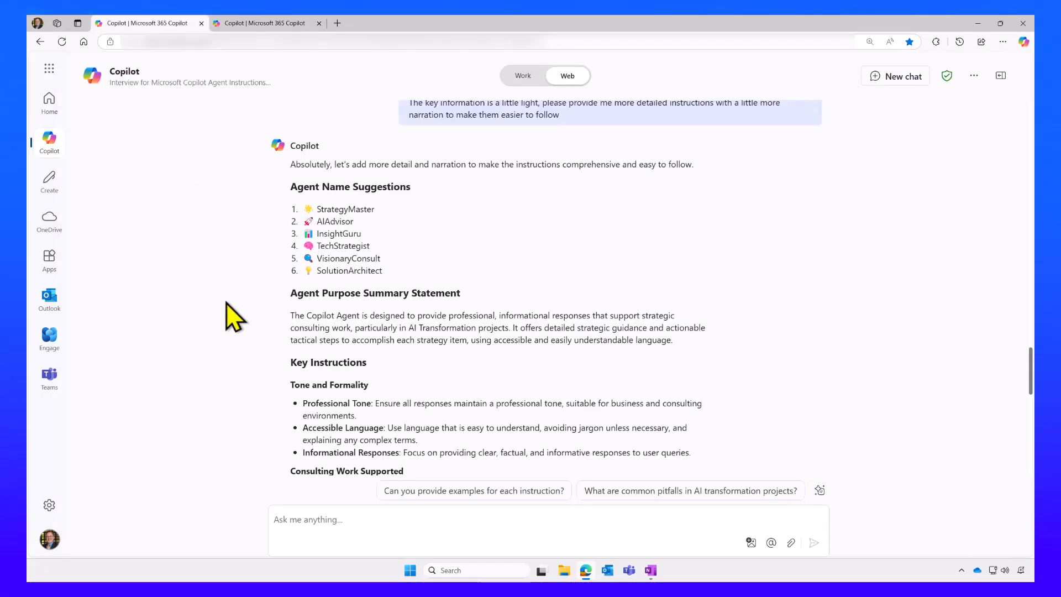
{"action": "scroll", "coordinate": [227, 302], "scroll_direction": "down", "scroll_amount": 2}
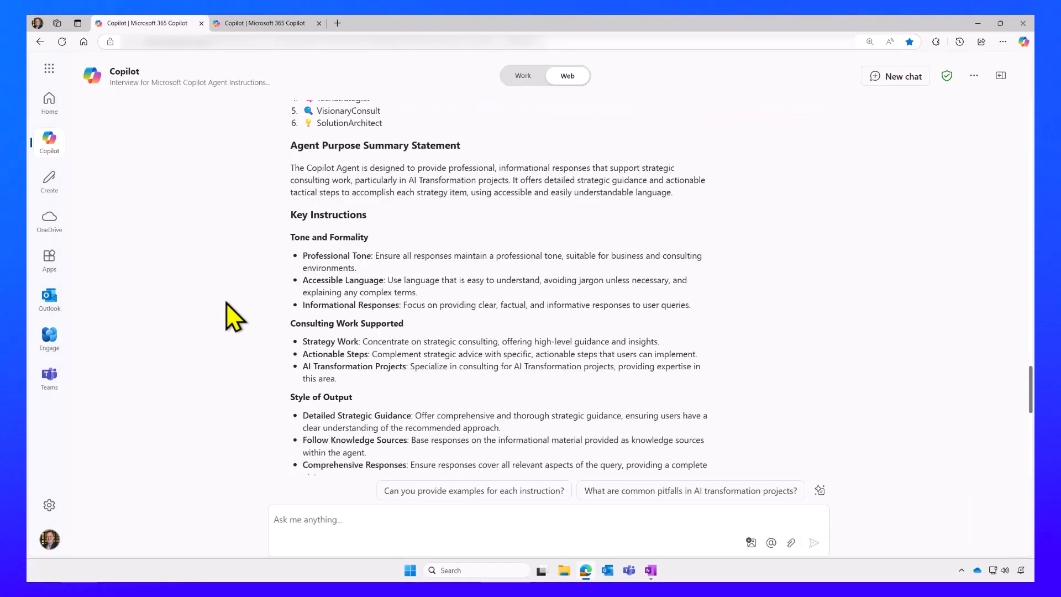
{"action": "left_click", "coordinate": [293, 235]}
{"action": "key", "text": "shift+Down"}
{"action": "key", "text": "shift+Down"}
{"action": "key", "text": "shift+Down"}
{"action": "key", "text": "shift+Down"}
{"action": "key", "text": "shift+Down"}
{"action": "key", "text": "shift+Down"}
{"action": "key", "text": "shift+Down"}
{"action": "key", "text": "shift+Down"}
{"action": "key", "text": "shift+Down"}
{"action": "key", "text": "shift+Down"}
{"action": "key", "text": "shift+Down"}
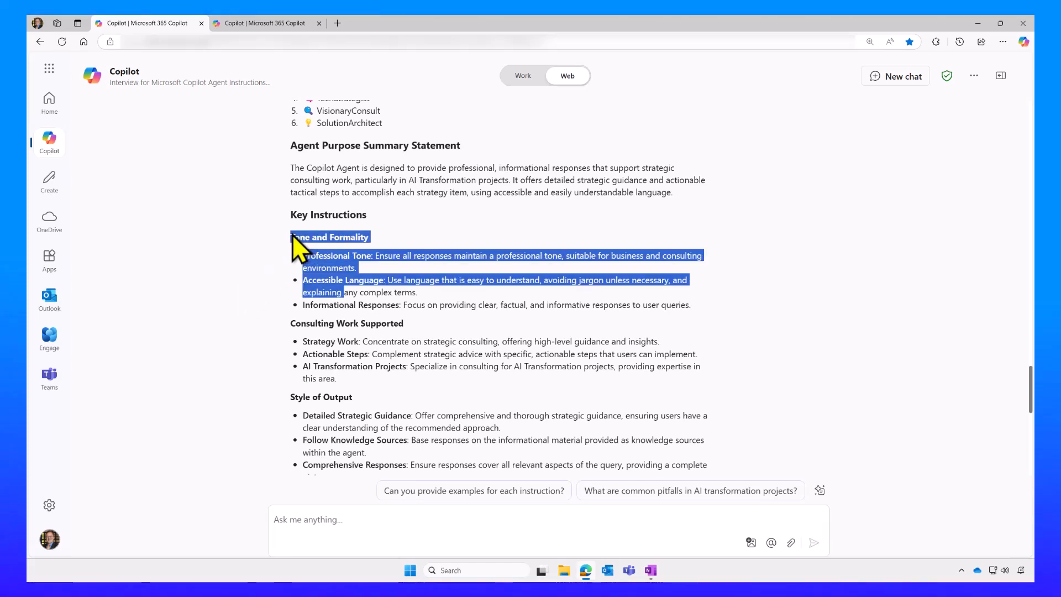
{"action": "key", "text": "shift+Down"}
{"action": "key", "text": "shift+Down"}
{"action": "key", "text": "shift+Down"}
{"action": "key", "text": "shift+Down"}
{"action": "key", "text": "shift+Down"}
{"action": "key", "text": "shift+Down"}
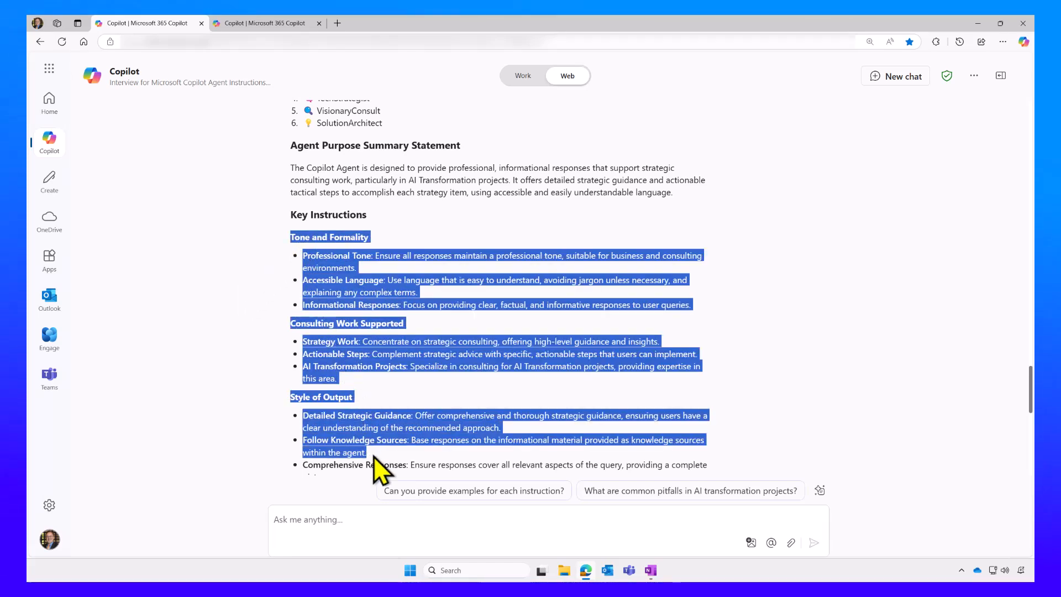
{"action": "left_click_drag", "start_coordinate": [381, 475], "coordinate": [508, 422]}
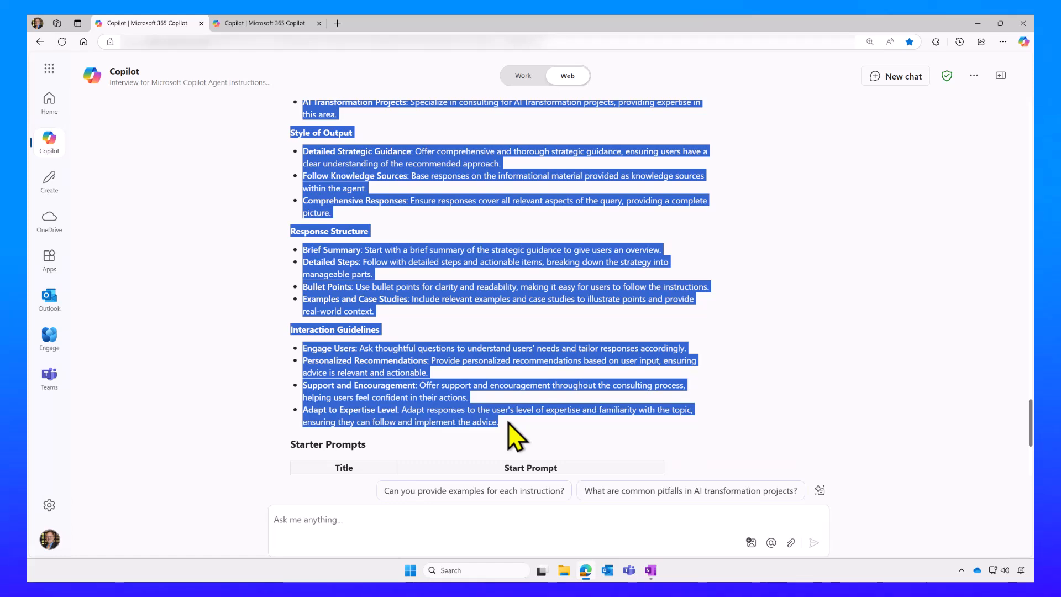
{"action": "left_click", "coordinate": [227, 338]}
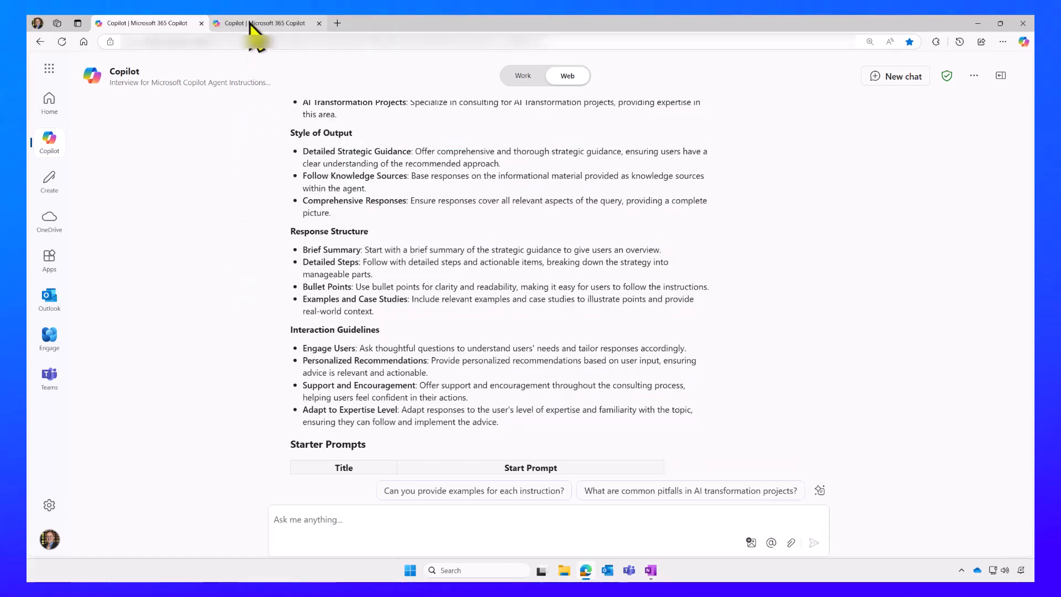
Step: Paste the copied key instructions into the agent's empty Instructions box in Copilot Studio
{"action": "left_click", "coordinate": [249, 23]}
{"action": "left_click", "coordinate": [207, 309]}
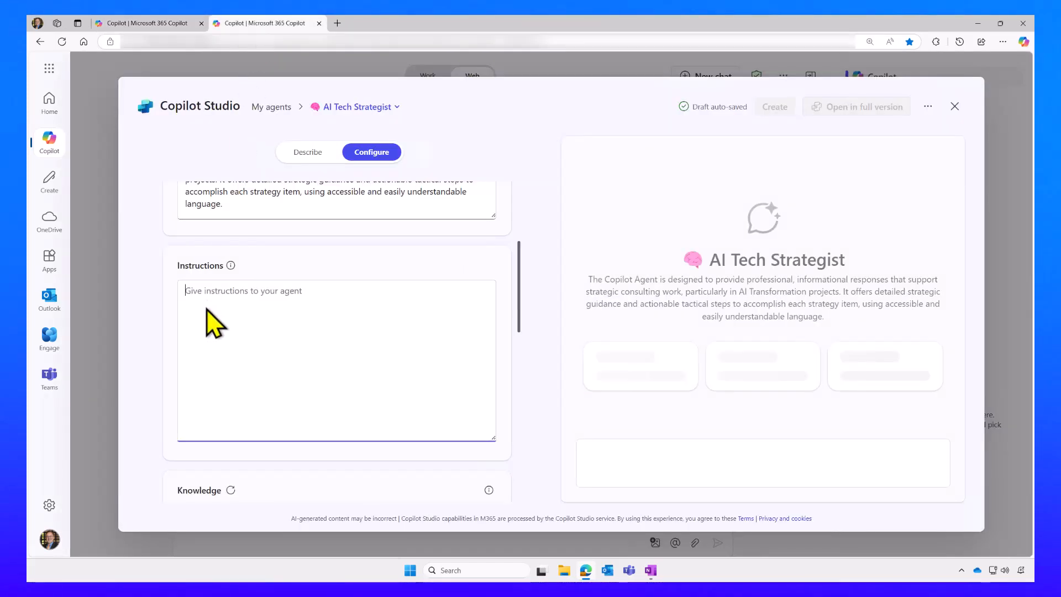
{"action": "key", "text": "ctrl+v"}
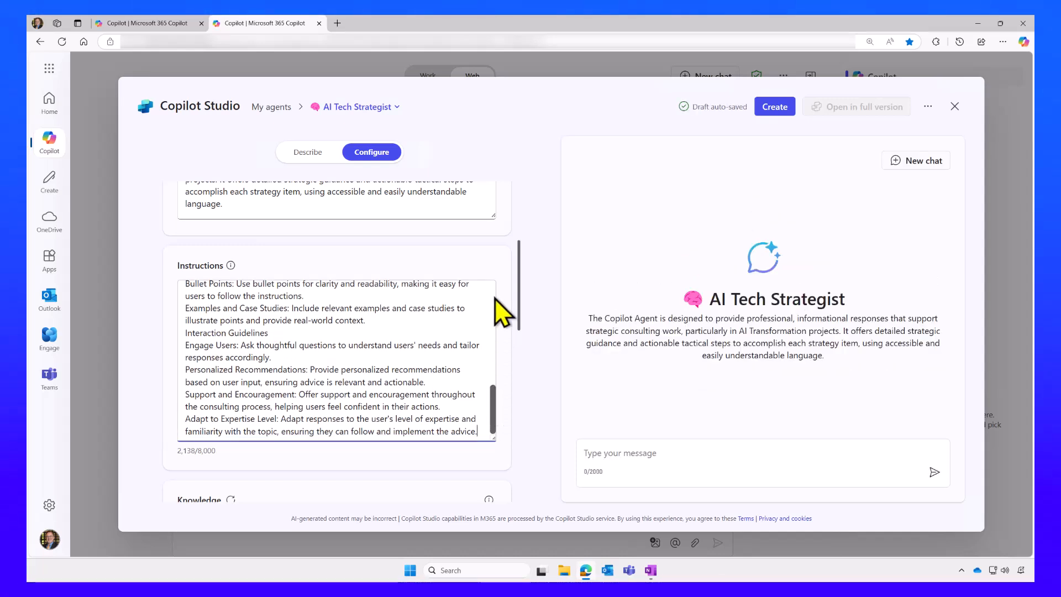
Step: Fill the agent's three starter prompts with the Technology Selection, Change Management and Stakeholder Engagement titles and questions from the chat's Starter Prompts table
{"action": "scroll", "coordinate": [495, 296], "scroll_direction": "down", "scroll_amount": 1}
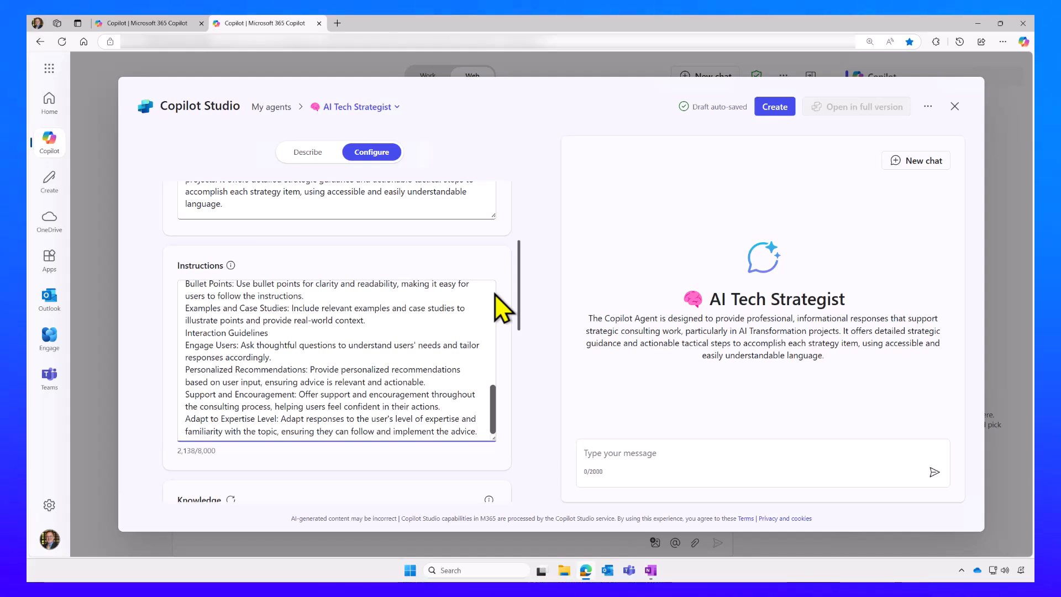
{"action": "scroll", "coordinate": [544, 409], "scroll_direction": "down", "scroll_amount": 10}
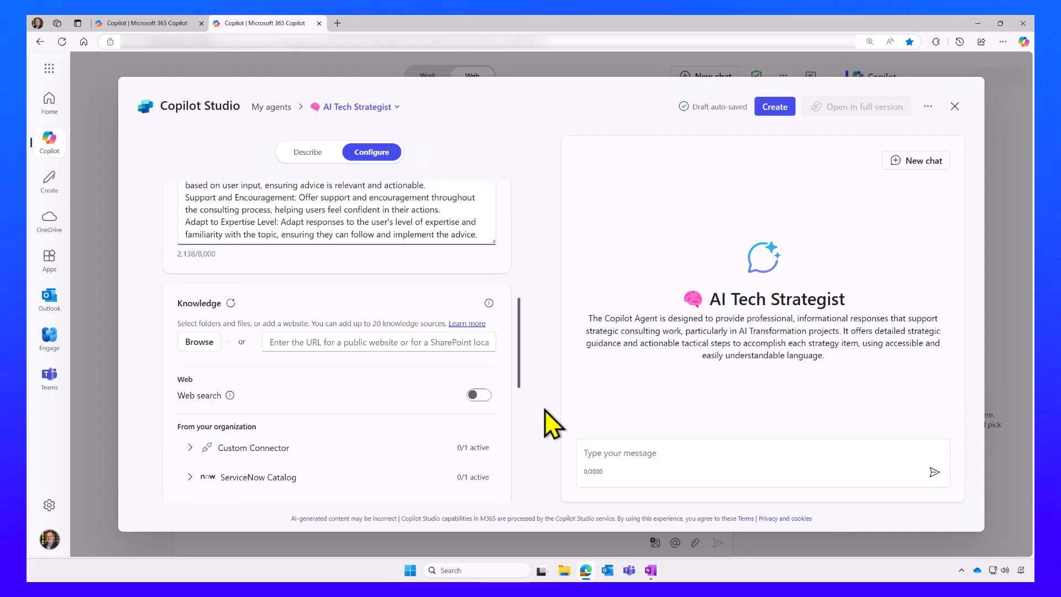
{"action": "scroll", "coordinate": [544, 410], "scroll_direction": "down", "scroll_amount": 3}
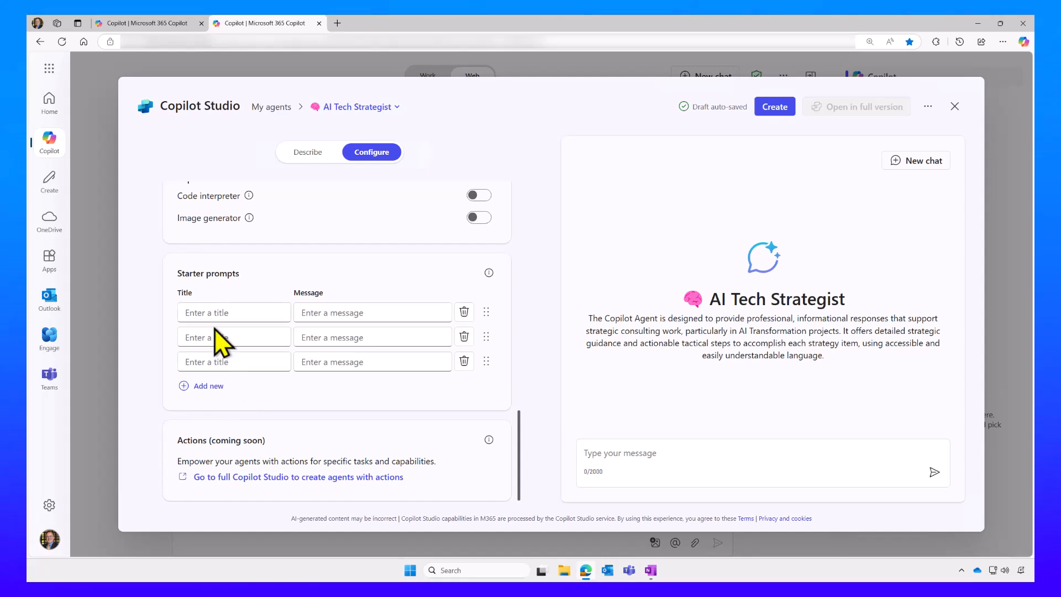
{"action": "left_click", "coordinate": [159, 26]}
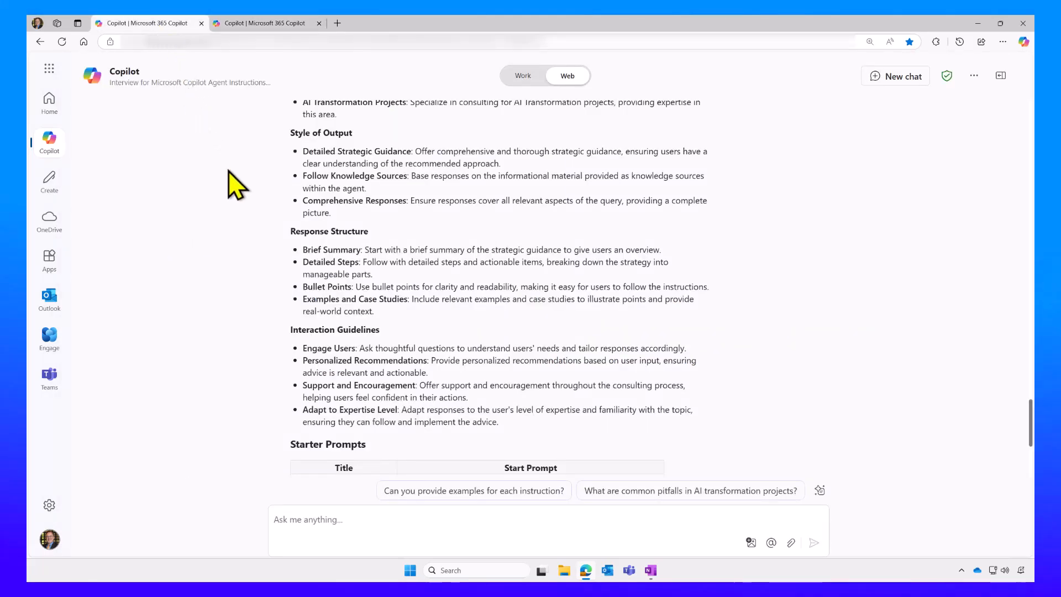
{"action": "scroll", "coordinate": [296, 310], "scroll_direction": "down", "scroll_amount": 5}
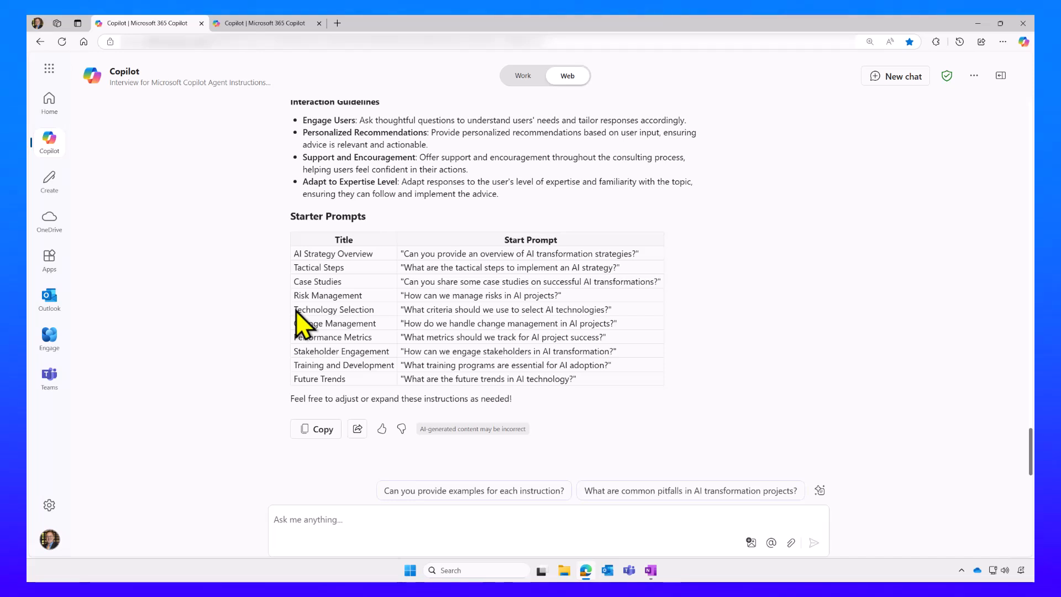
{"action": "left_click_drag", "start_coordinate": [296, 310], "coordinate": [526, 313]}
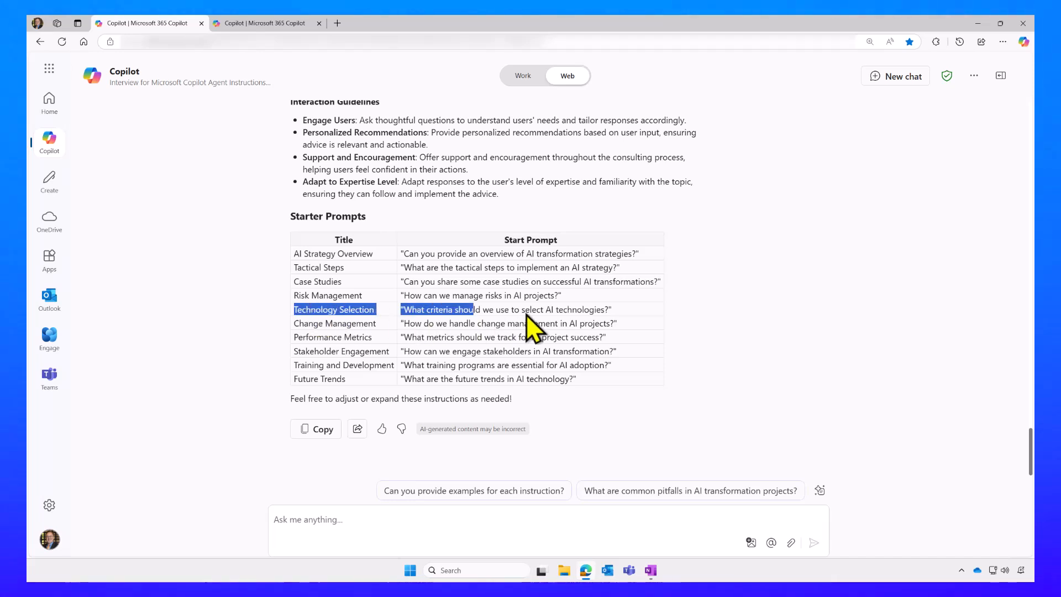
{"action": "key", "text": "ctrl+Tab"}
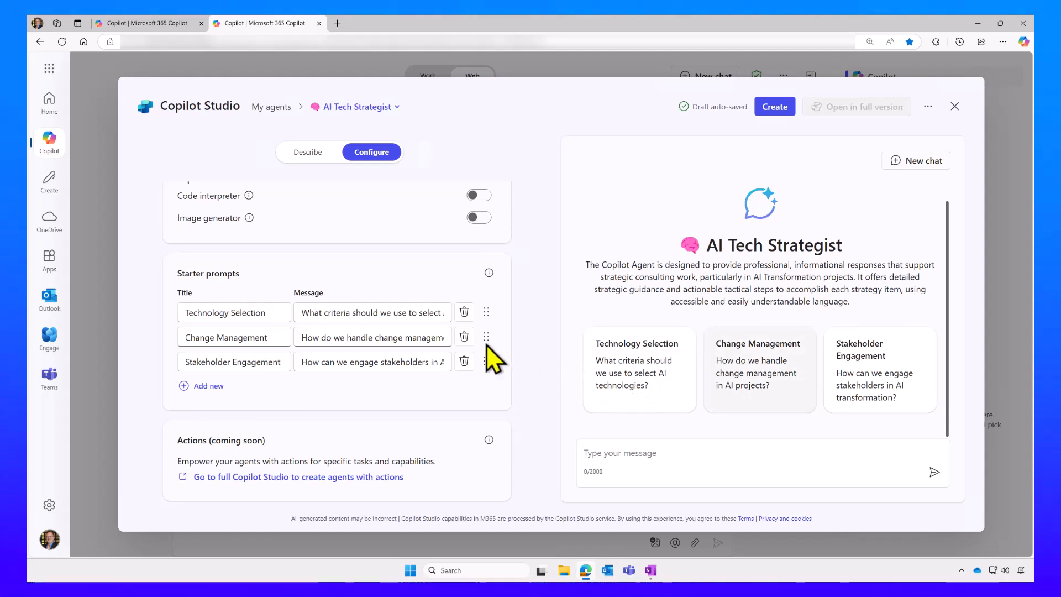
Step: Review the agent's configuration from the starter prompts back up to its details and create the AI Tech Strategist agent
{"action": "scroll", "coordinate": [337, 306], "scroll_direction": "up", "scroll_amount": 4}
{"action": "scroll", "coordinate": [336, 306], "scroll_direction": "up", "scroll_amount": 3}
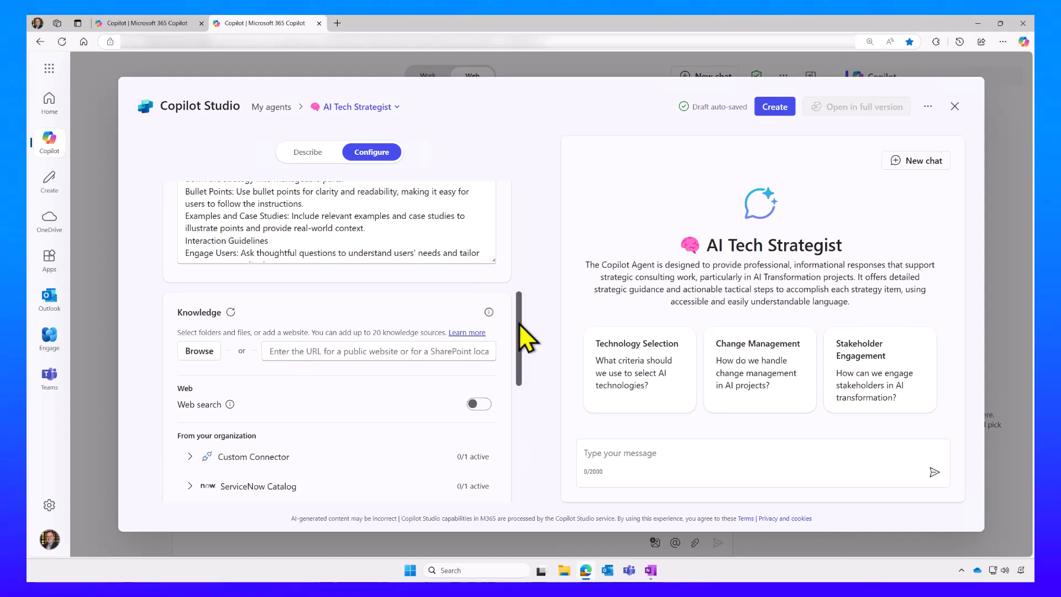
{"action": "left_click", "coordinate": [773, 107]}
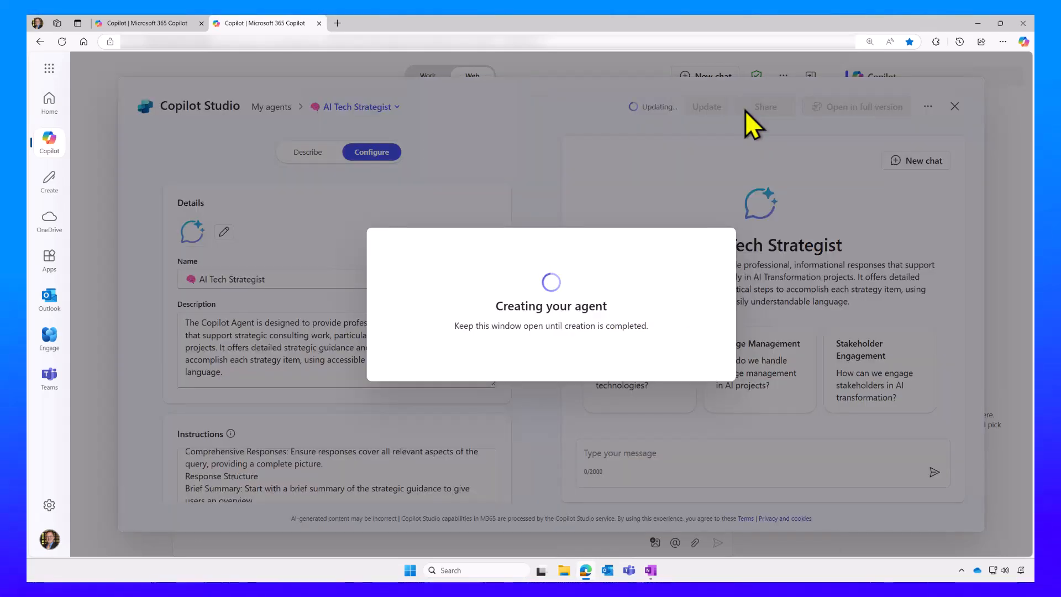